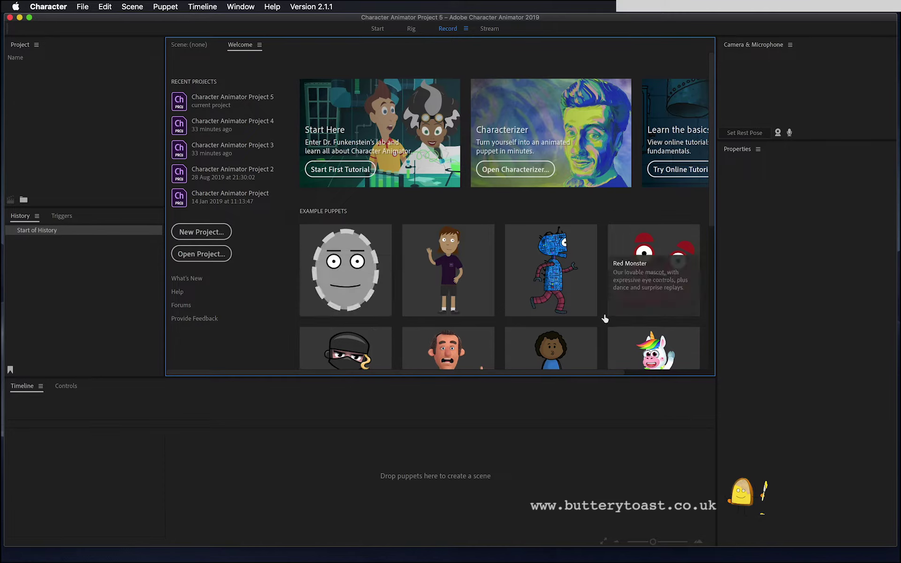
# Open the Blank Face (Photoshop) example puppet for editing in Photoshop
pyautogui.click(251, 9)
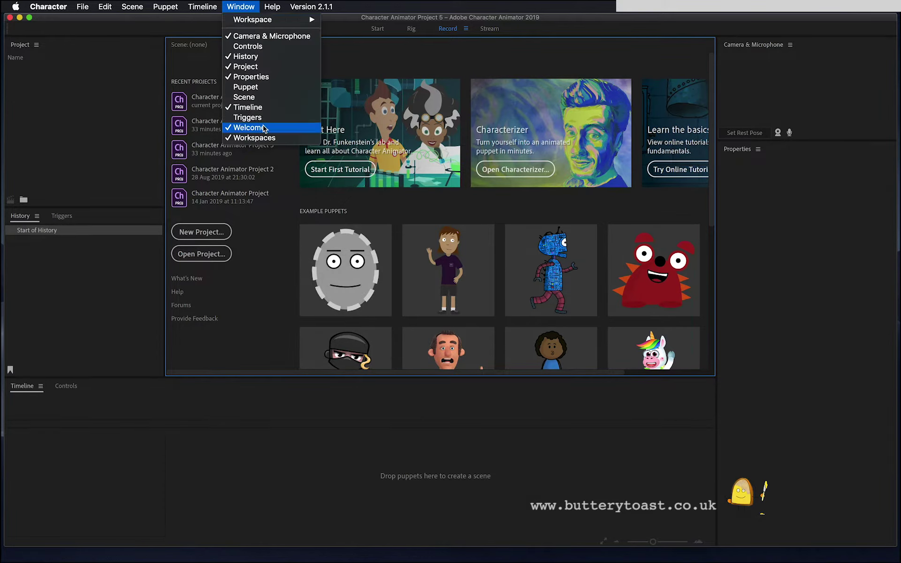
pyautogui.click(265, 273)
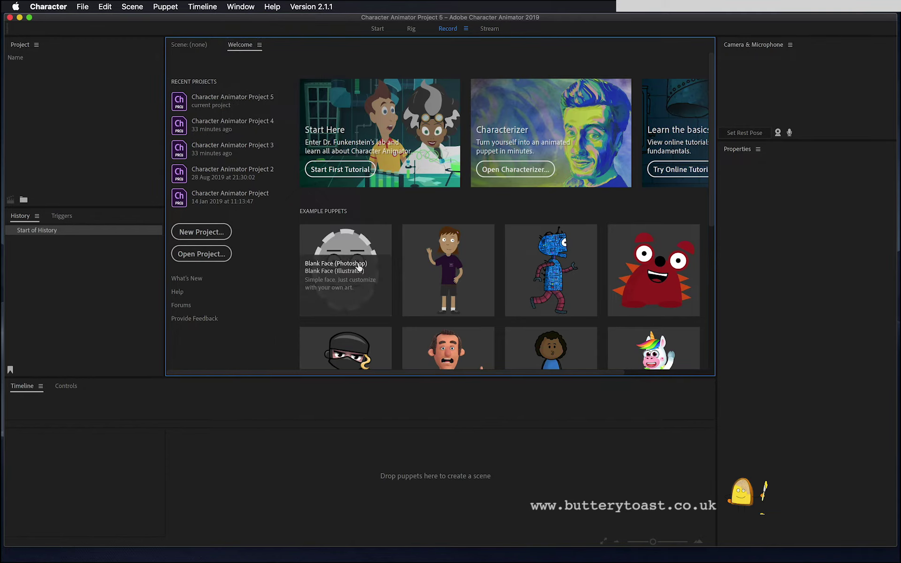
pyautogui.click(335, 266)
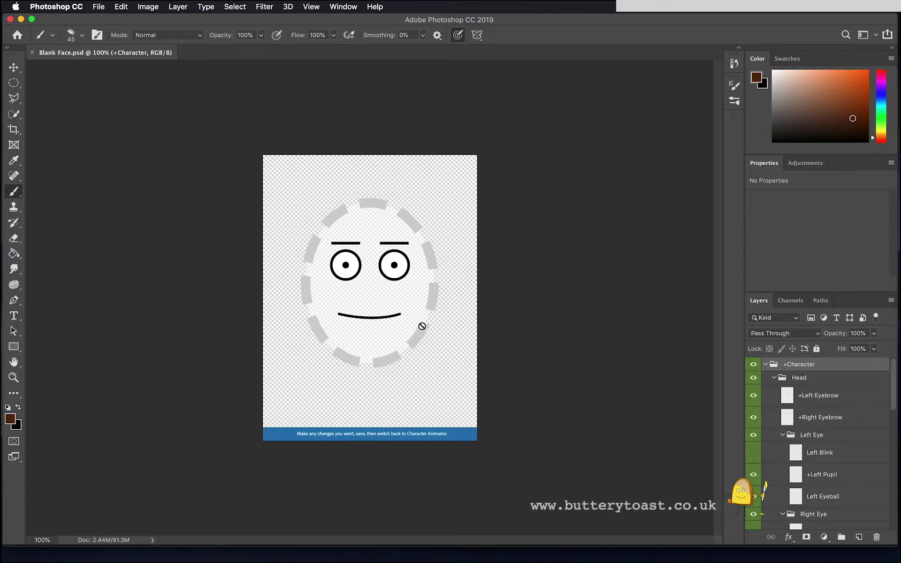
# Paint over the dashed face shape with a skin tone on the face background layer
pyautogui.scroll(-10, 798, 500)
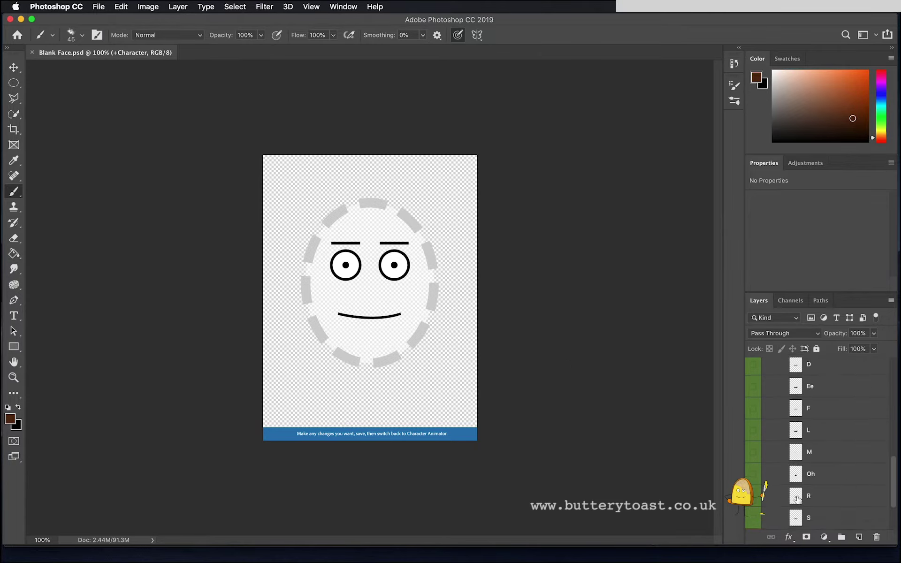
pyautogui.scroll(-1, 798, 500)
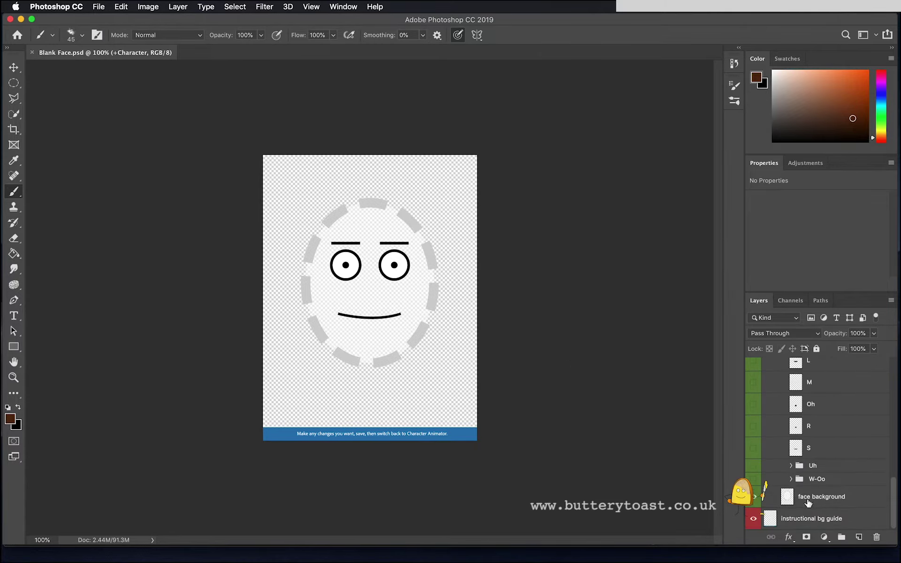
pyautogui.click(808, 503)
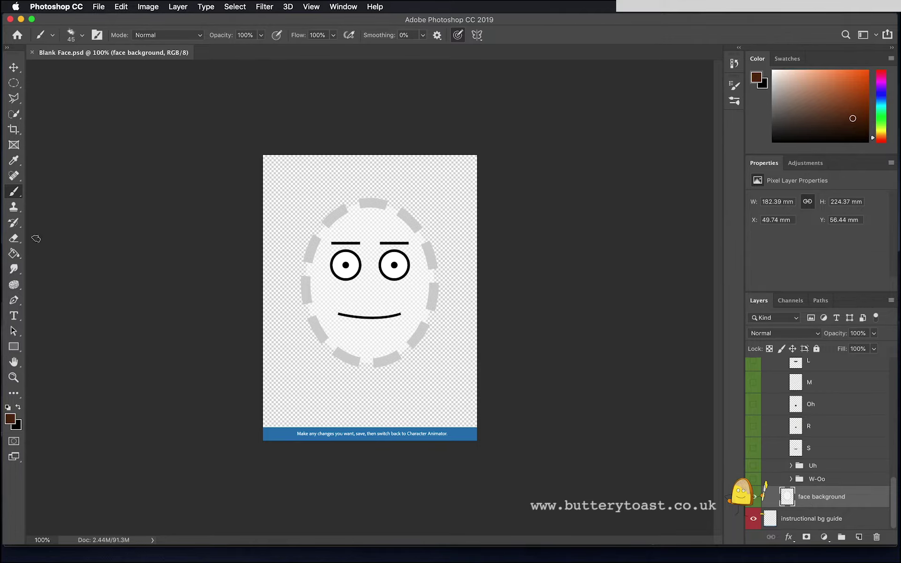
pyautogui.click(807, 80)
pyautogui.moveTo(344, 209)
pyautogui.mouseDown()
pyautogui.moveTo(310, 280)
pyautogui.moveTo(365, 293)
pyautogui.moveTo(357, 211)
pyautogui.mouseUp()
pyautogui.moveTo(416, 214); pyautogui.dragTo(439, 266)
# Paint dark hair, a beard, a brown moustache and a small black nose on the face background layer
pyautogui.click(825, 118)
pyautogui.moveTo(355, 204)
pyautogui.mouseDown()
pyautogui.moveTo(316, 310)
pyautogui.moveTo(428, 319)
pyautogui.mouseUp()
pyautogui.moveTo(348, 201)
pyautogui.mouseDown()
pyautogui.moveTo(382, 197)
pyautogui.moveTo(439, 301)
pyautogui.mouseUp()
pyautogui.moveTo(316, 312); pyautogui.dragTo(431, 313)
pyautogui.click(817, 140)
pyautogui.moveTo(362, 285); pyautogui.dragTo(379, 285)
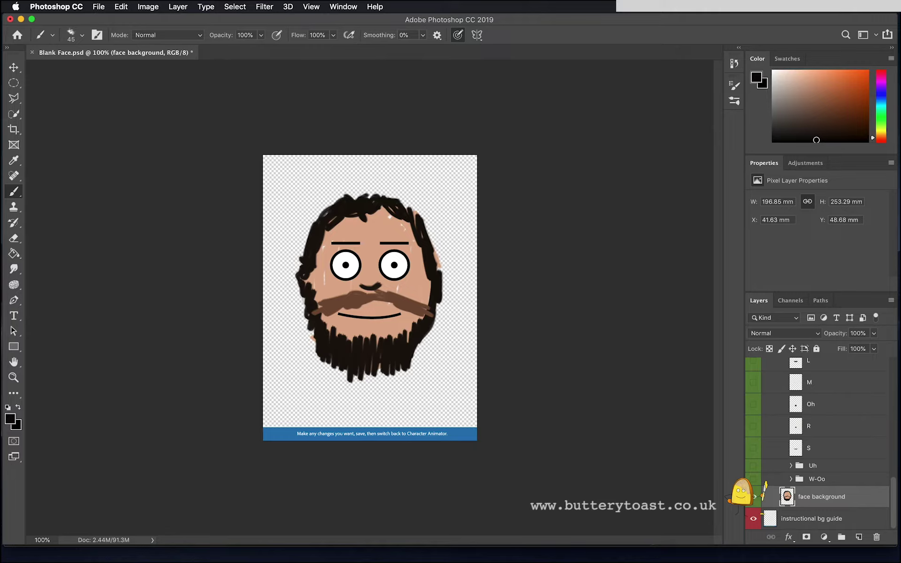
# Erase the Right Eyeball layer's artwork and paint a black oval outline about 49 by 54 mm around the pupil
pyautogui.moveTo(894, 491); pyautogui.dragTo(896, 407)
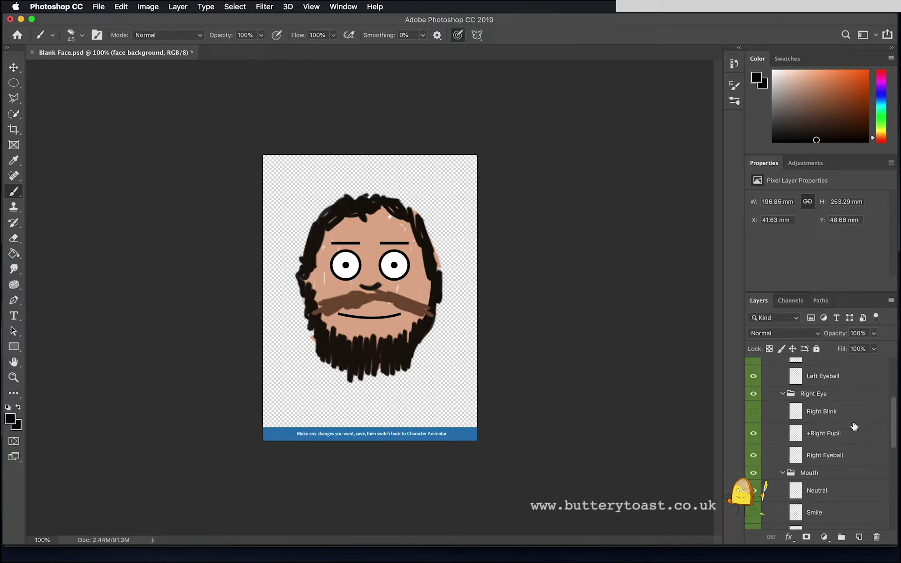
pyautogui.click(826, 457)
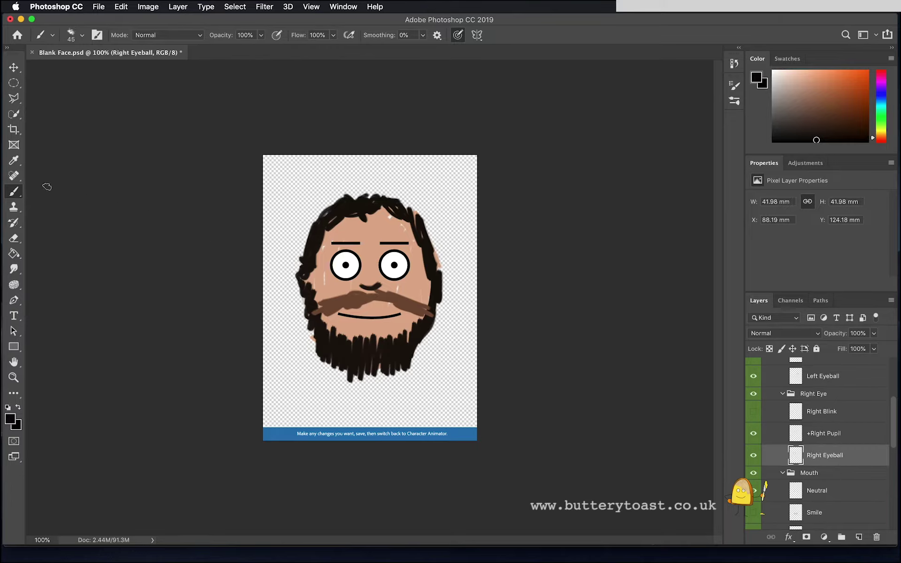
pyautogui.click(9, 245)
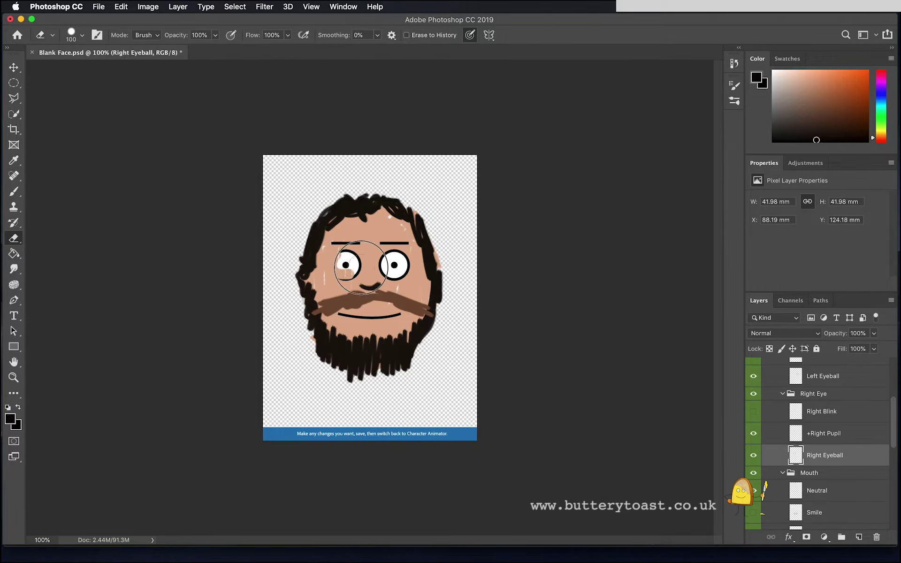
pyautogui.moveTo(334, 261); pyautogui.dragTo(349, 254)
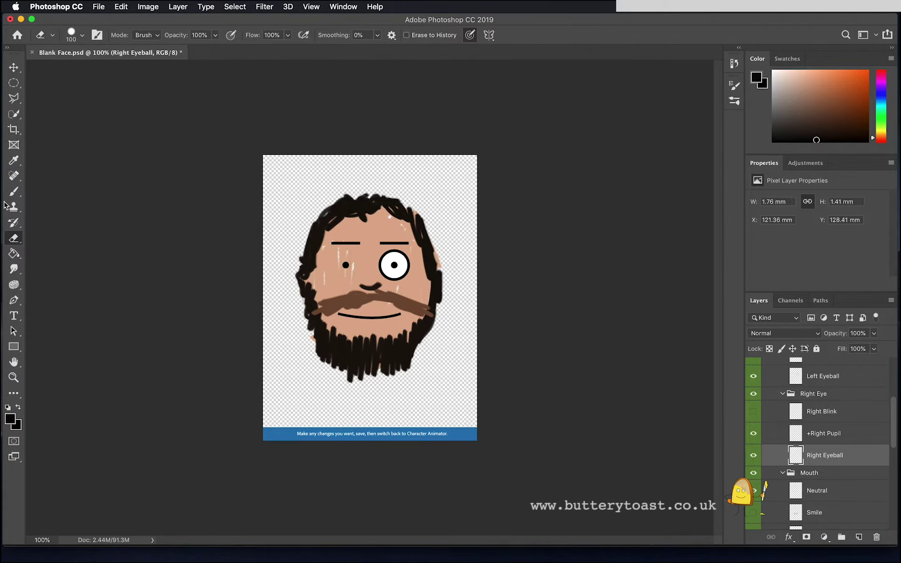
pyautogui.click(14, 192)
pyautogui.moveTo(348, 243)
pyautogui.mouseDown()
pyautogui.moveTo(334, 270)
pyautogui.moveTo(357, 282)
pyautogui.moveTo(351, 243)
pyautogui.mouseUp()
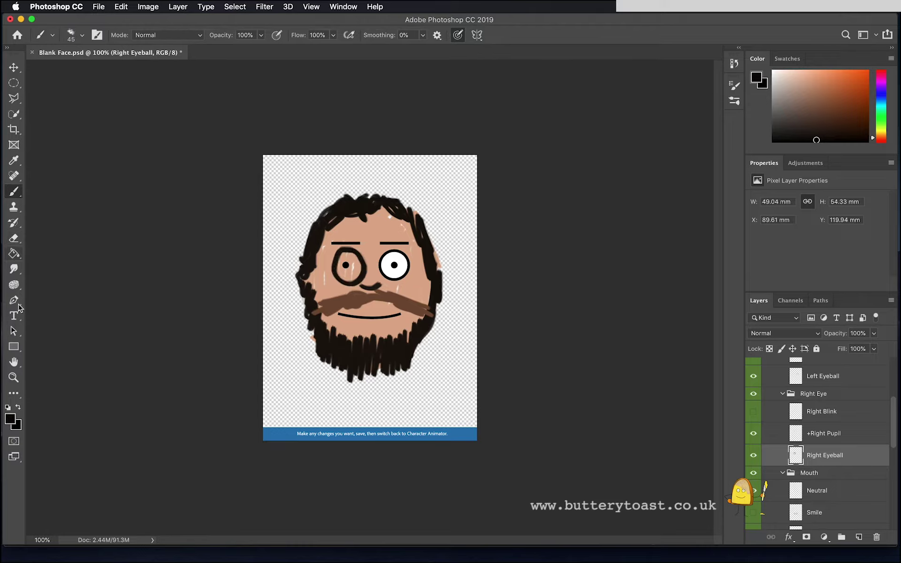
# Fill the right eyeball outline with white and reposition the eyeball around its pupil
pyautogui.click(13, 253)
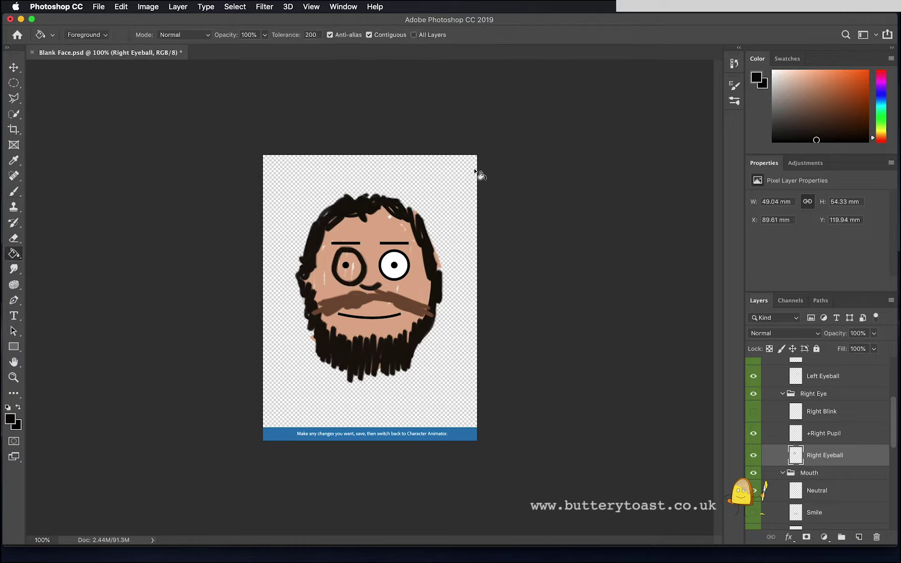
pyautogui.moveTo(800, 98); pyautogui.dragTo(765, 47)
pyautogui.click(351, 278)
pyautogui.click(13, 68)
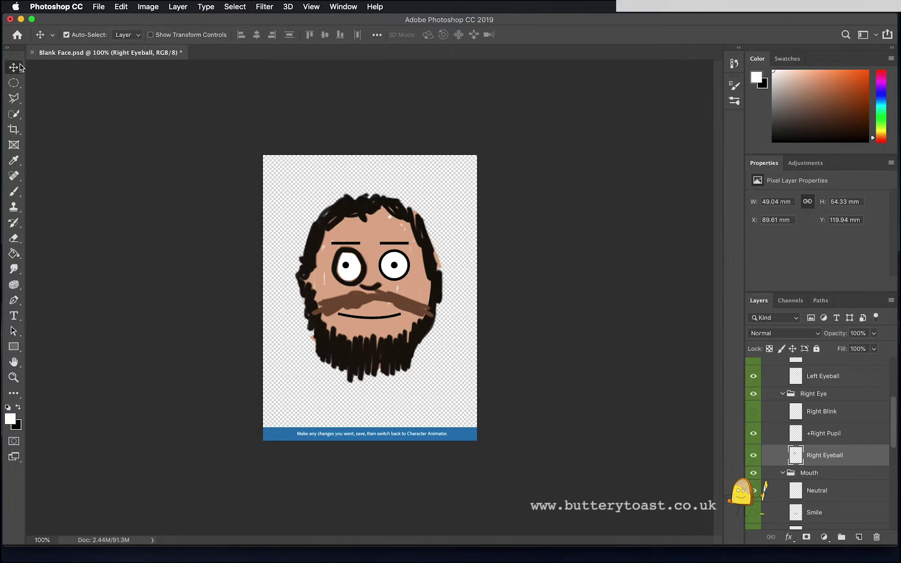
pyautogui.moveTo(368, 287)
pyautogui.mouseDown()
pyautogui.moveTo(385, 281)
pyautogui.moveTo(375, 283)
pyautogui.mouseUp()
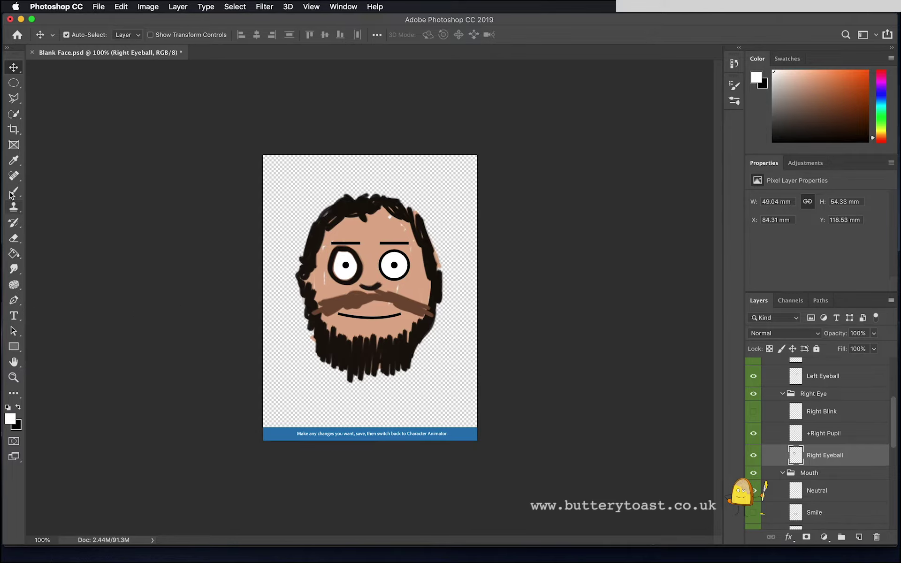
# Erase the Left Eyeball layer's artwork and paint a dark ring about 49 by 50 mm around the pupil
pyautogui.click(11, 194)
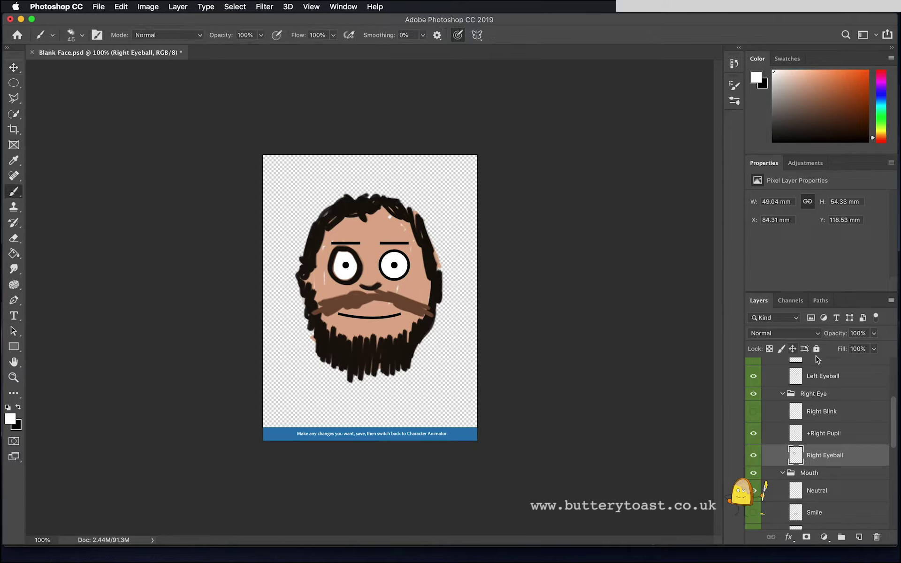
pyautogui.click(826, 384)
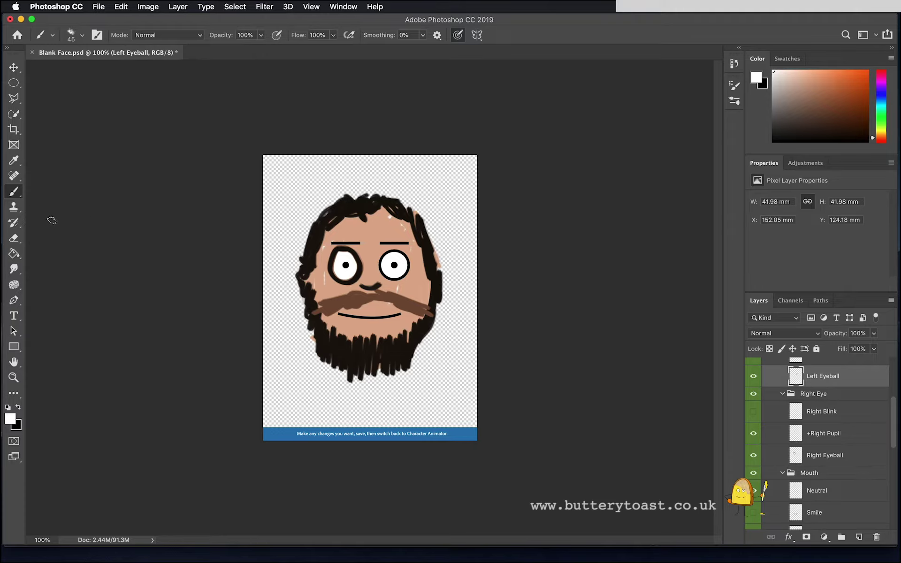
pyautogui.click(13, 242)
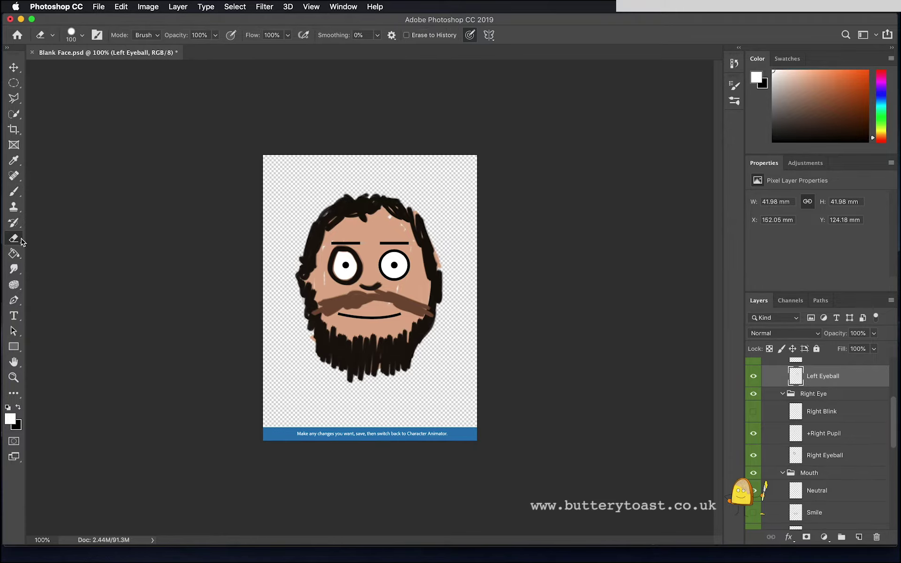
pyautogui.moveTo(395, 265)
pyautogui.mouseDown()
pyautogui.moveTo(404, 273)
pyautogui.moveTo(385, 259)
pyautogui.moveTo(397, 263)
pyautogui.mouseUp()
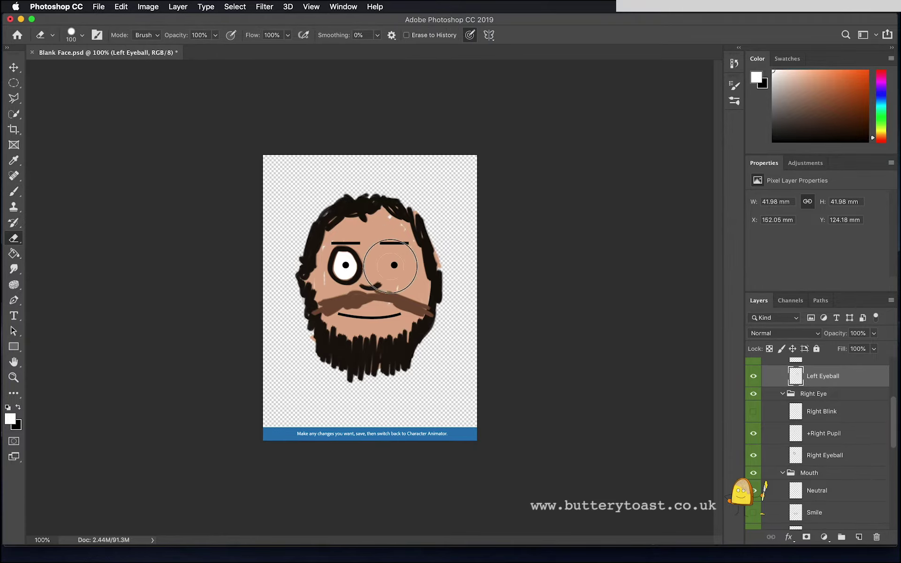
pyautogui.click(13, 192)
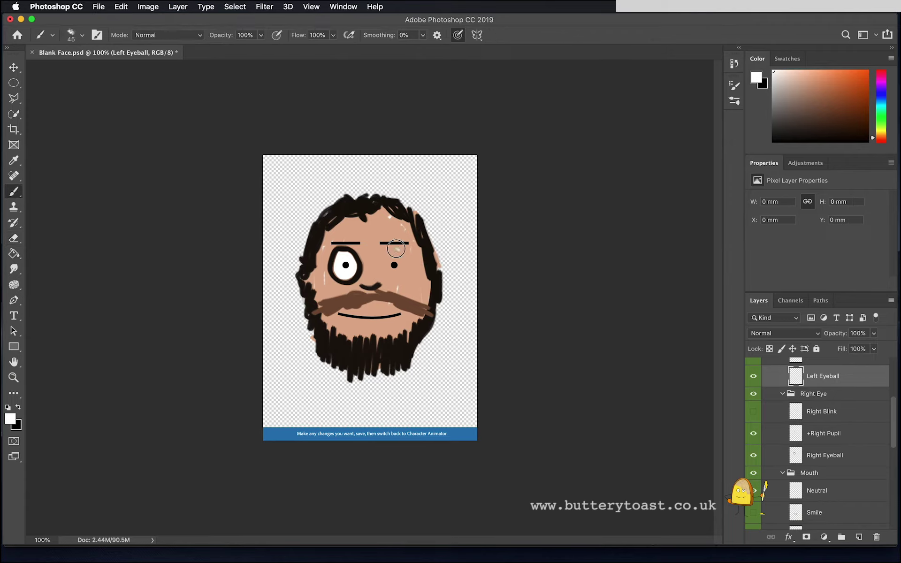
pyautogui.click(801, 142)
pyautogui.moveTo(401, 250)
pyautogui.mouseDown()
pyautogui.moveTo(381, 269)
pyautogui.moveTo(398, 282)
pyautogui.moveTo(409, 266)
pyautogui.moveTo(392, 250)
pyautogui.moveTo(381, 270)
pyautogui.mouseUp()
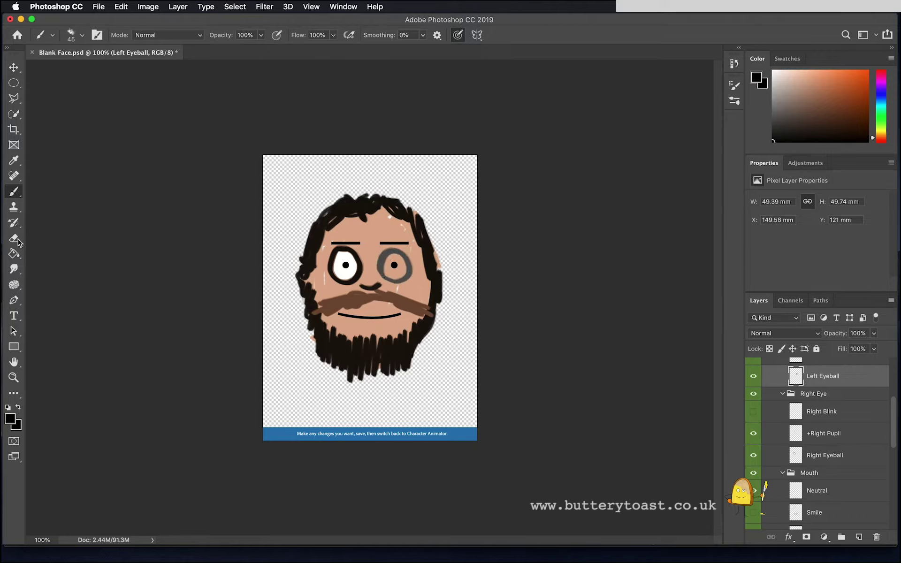
# Fill the inside of the left eyeball ring with white
pyautogui.click(14, 254)
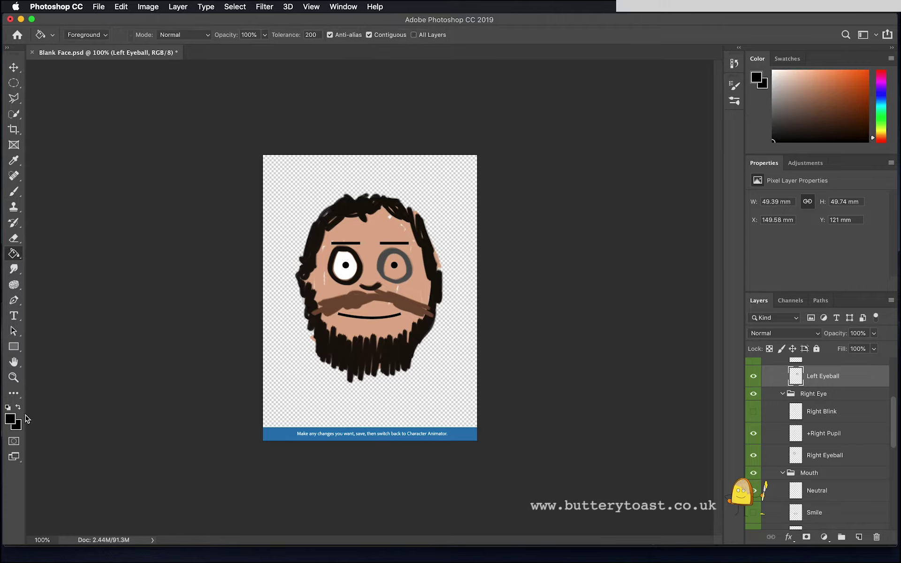
pyautogui.moveTo(790, 111); pyautogui.dragTo(742, 75)
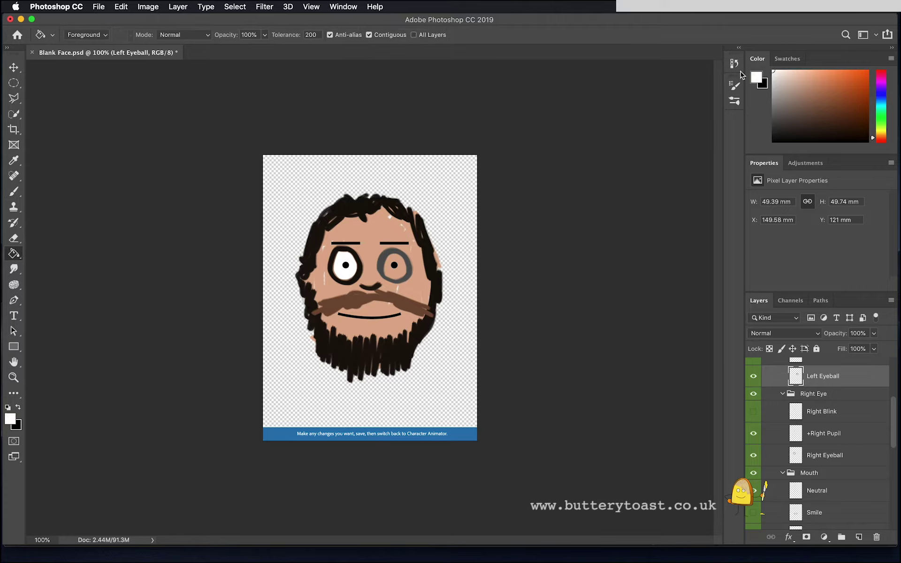
pyautogui.click(398, 273)
# Move the left eyeball slightly upward and enlarge it a little with Free Transform
pyautogui.click(14, 68)
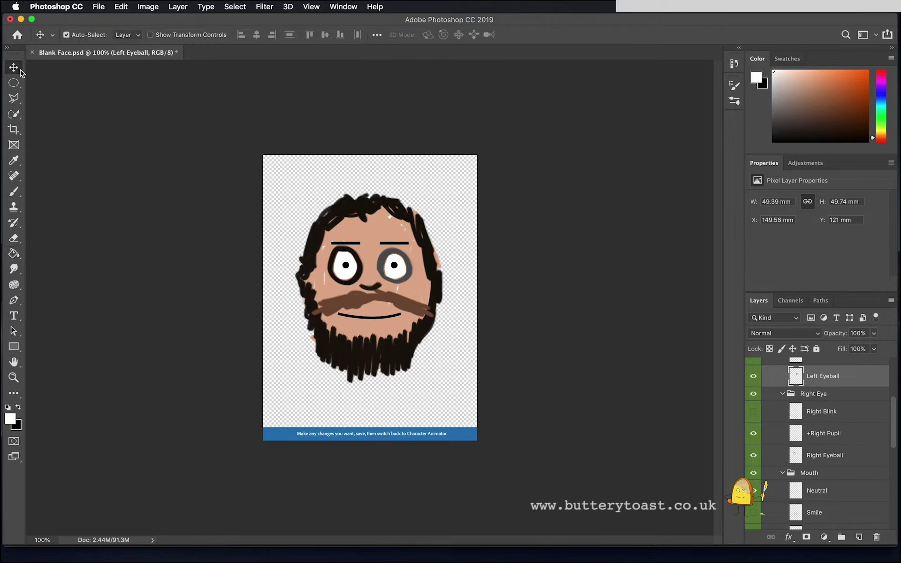
pyautogui.moveTo(406, 278); pyautogui.dragTo(403, 270)
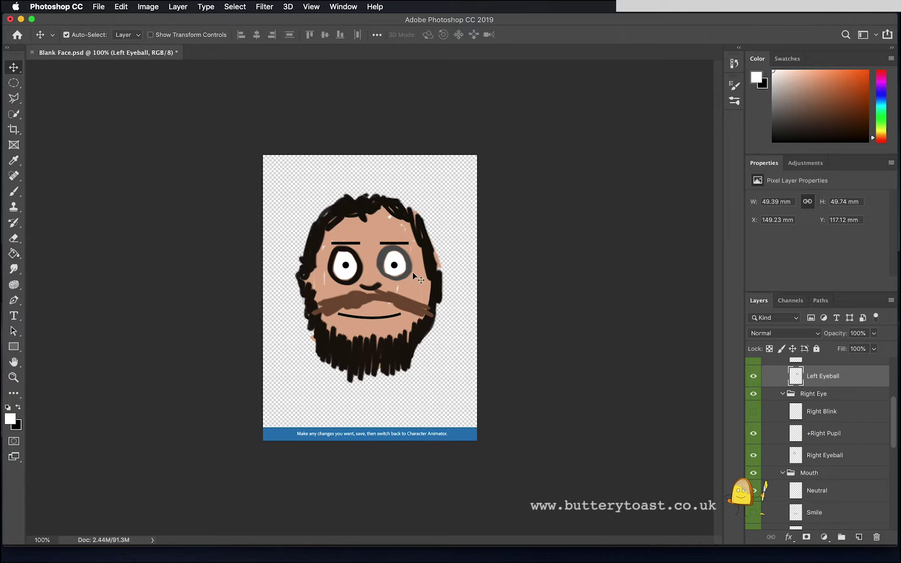
pyautogui.press('super+t')
pyautogui.moveTo(399, 282); pyautogui.dragTo(397, 285)
pyautogui.press('Return')
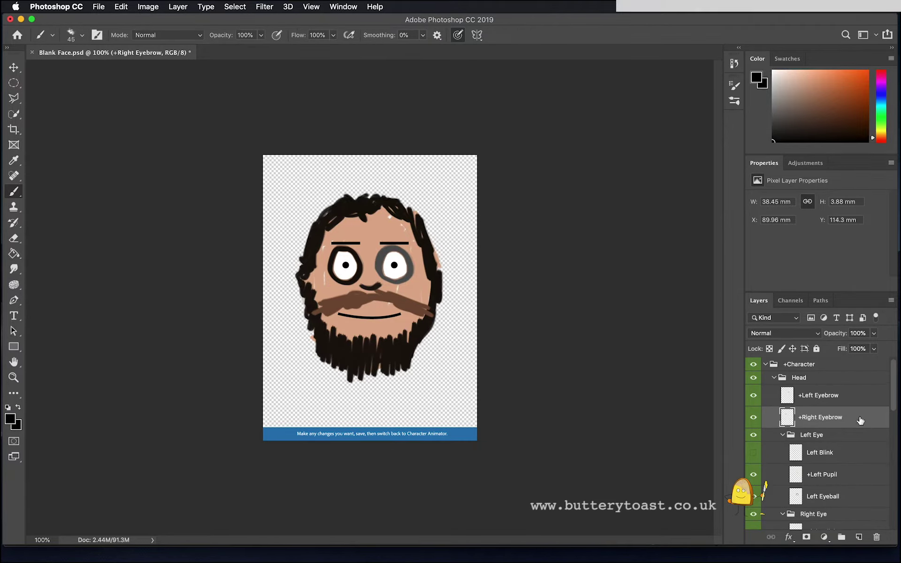
# Repaint the right and left eyebrows with thick dark strokes on their own layers and save the Blank Face file
pyautogui.click(860, 419)
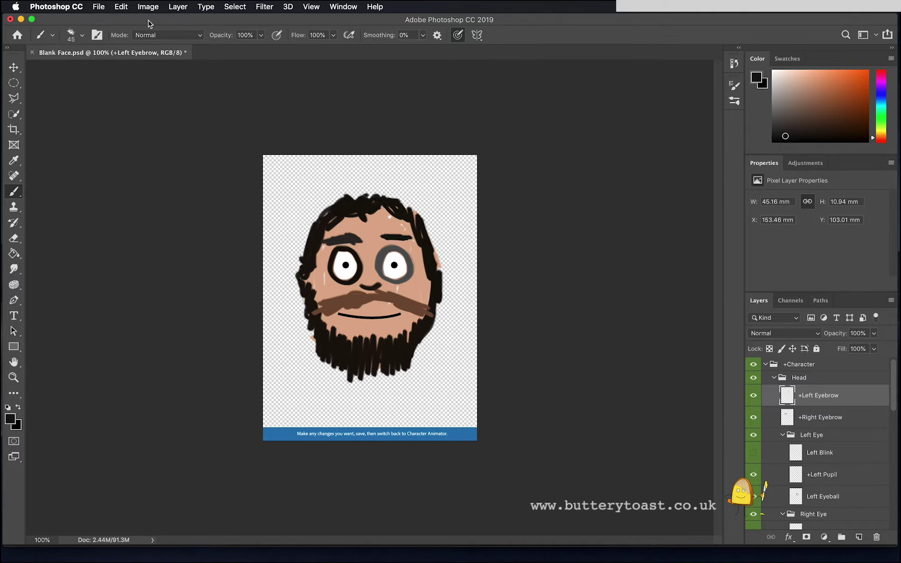
pyautogui.click(100, 6)
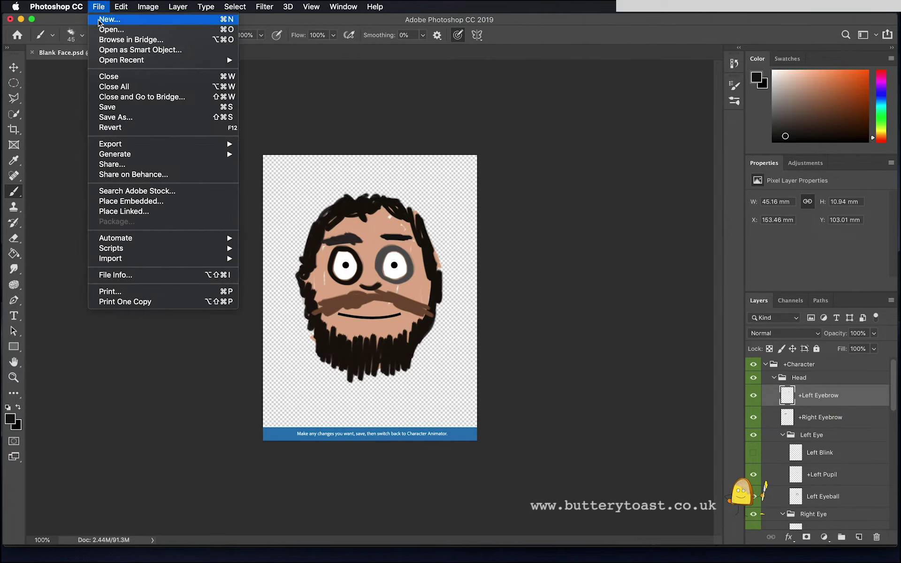
pyautogui.click(140, 112)
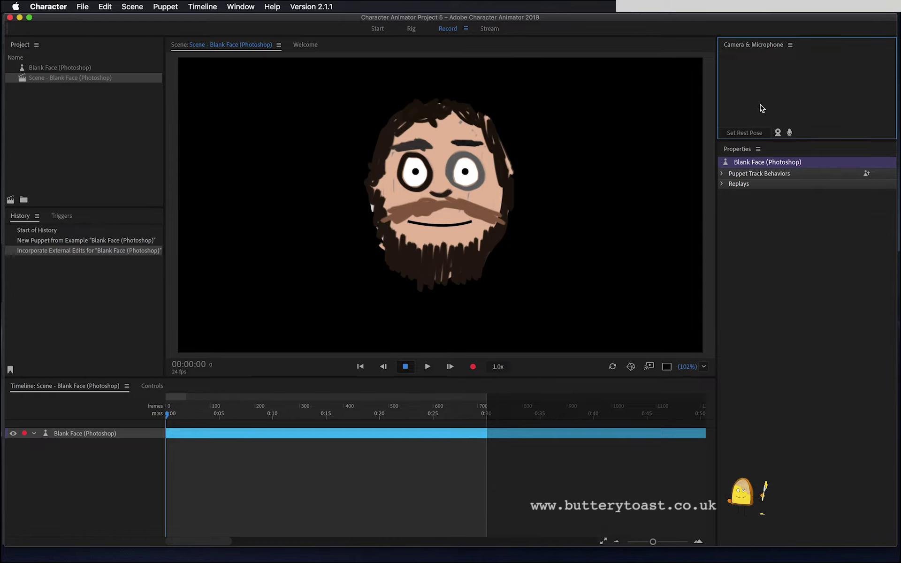
# In Character Animator, turn on the camera and microphone inputs and set the puppet's rest pose
pyautogui.click(777, 133)
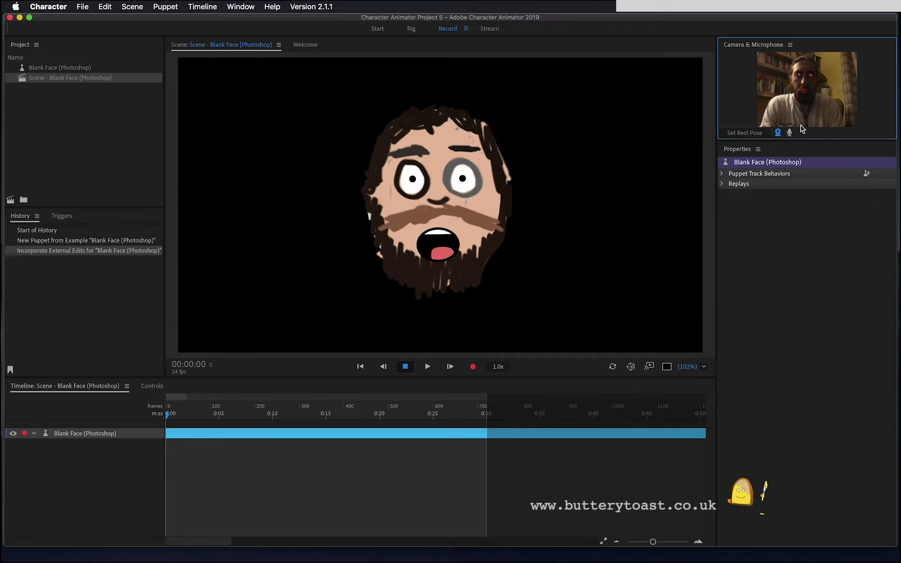
pyautogui.click(790, 134)
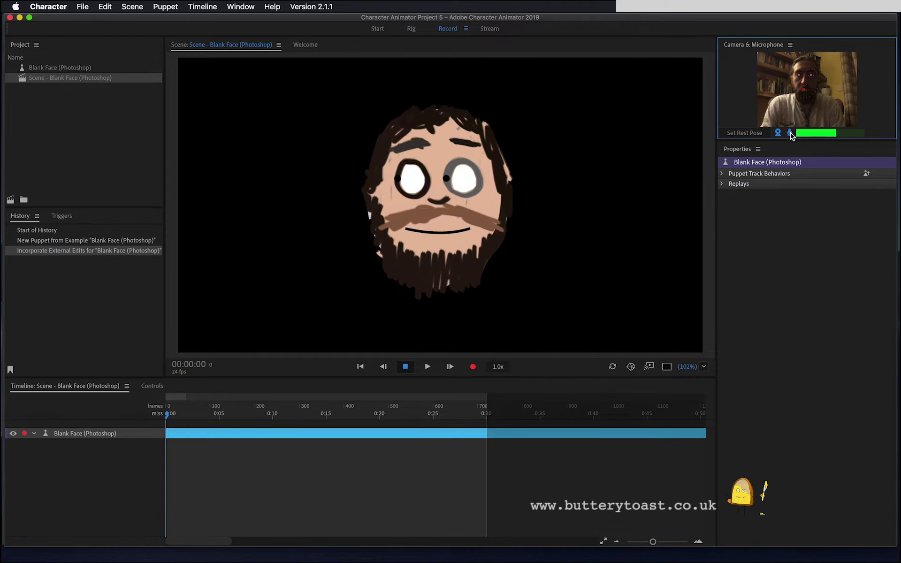
pyautogui.click(746, 133)
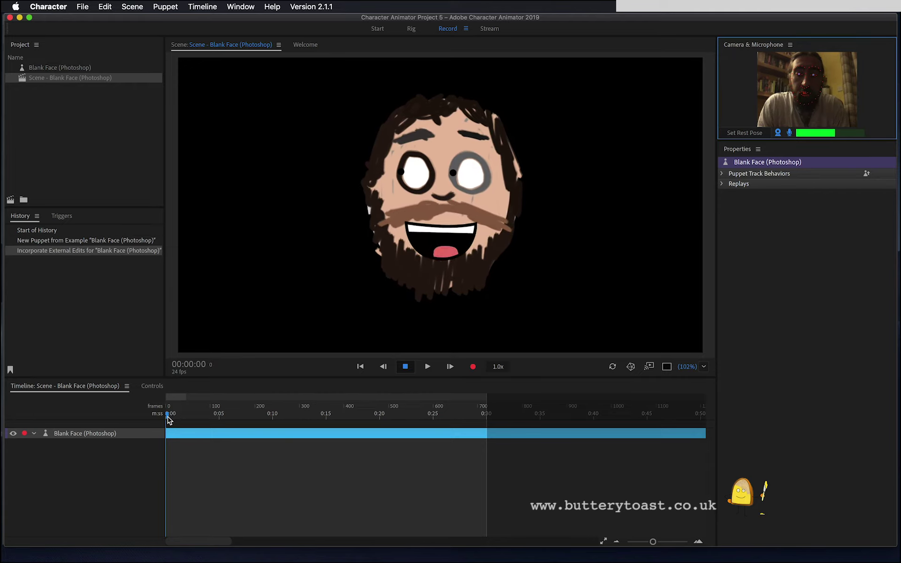
# Record a puppet performance about 11 seconds long and return the playhead to the start of the timeline
pyautogui.click(473, 367)
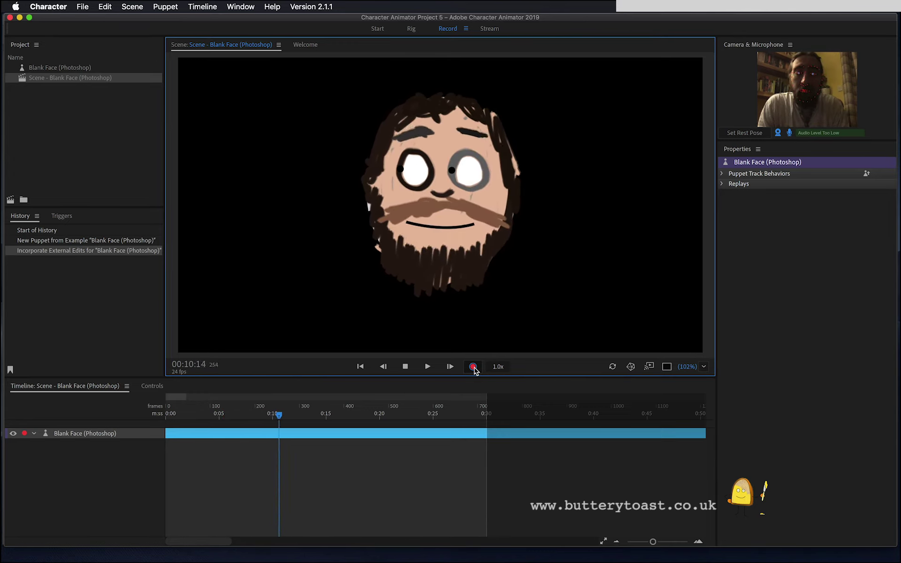
pyautogui.click(474, 368)
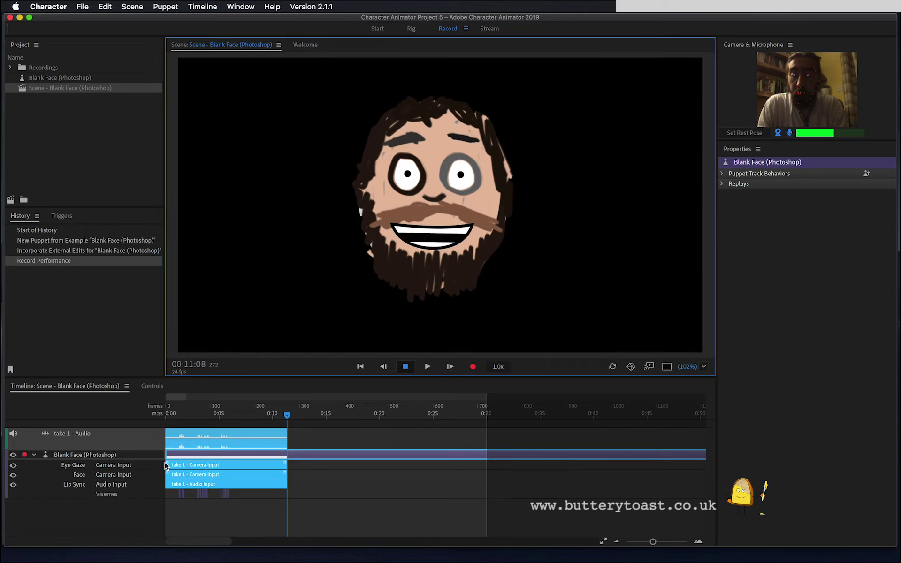
pyautogui.moveTo(288, 418); pyautogui.dragTo(166, 424)
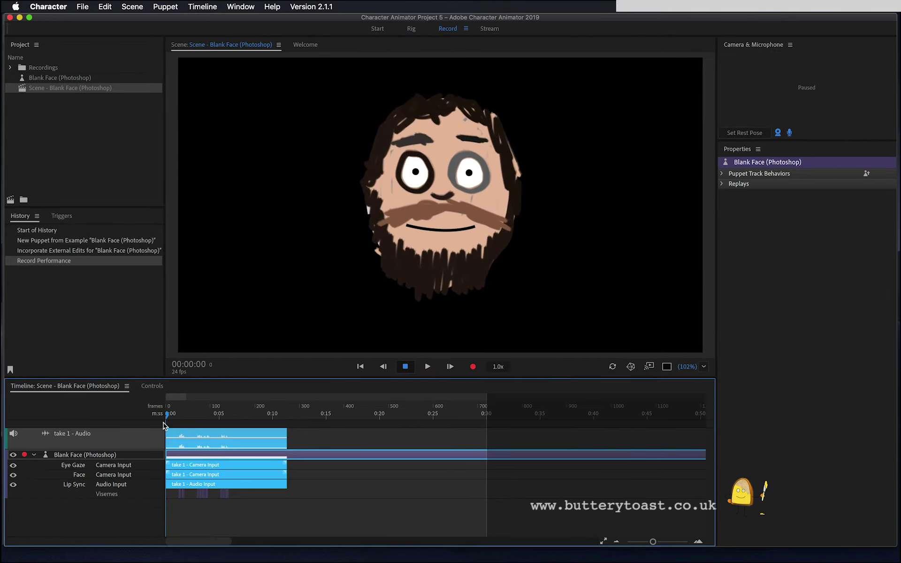
# Turn off the camera and microphone inputs and play back the recorded performance from the start of the timeline
pyautogui.click(778, 133)
pyautogui.click(791, 132)
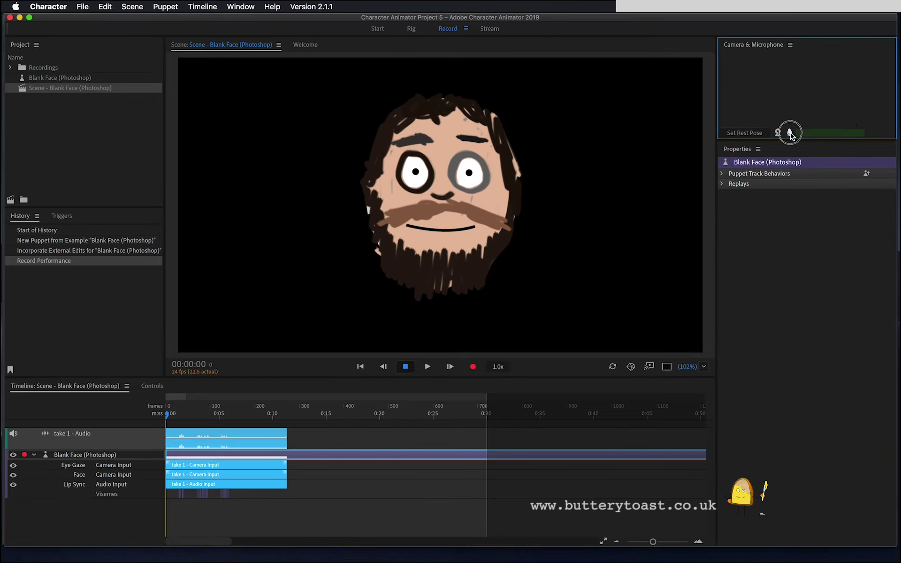
pyautogui.click(427, 368)
pyautogui.click(427, 369)
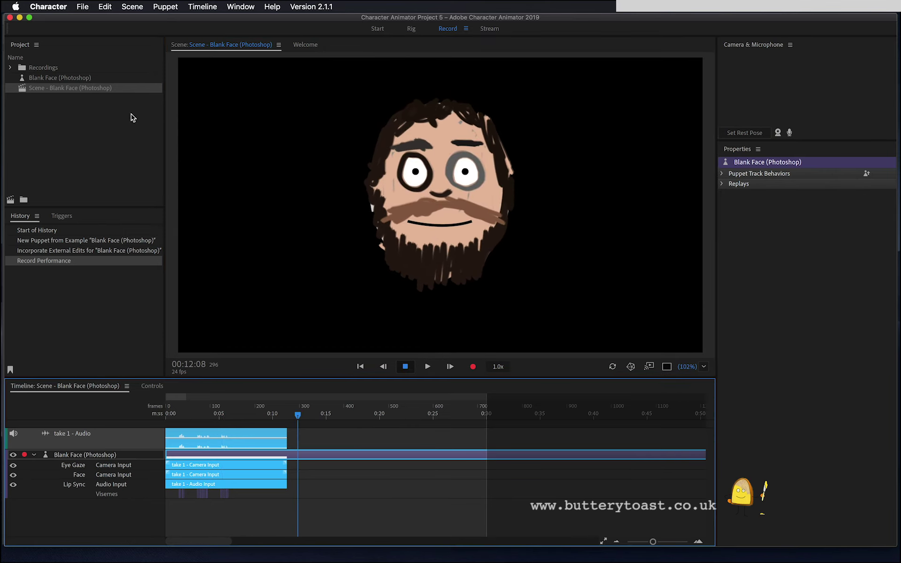
# Export the scene as video via Adobe Media Encoder, saving it to the Desktop as "character animator example" in H.264 (*.mp4) format
pyautogui.click(82, 6)
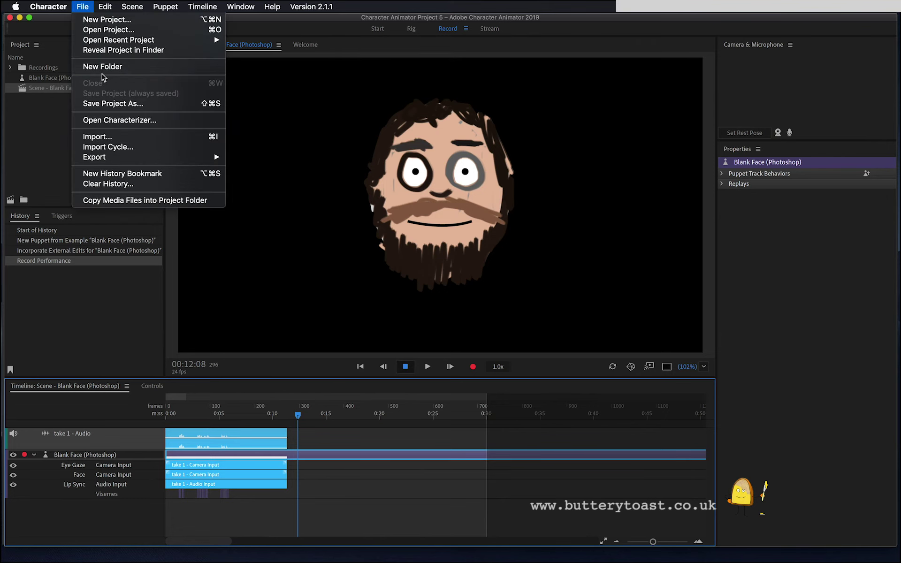
pyautogui.moveTo(126, 156)
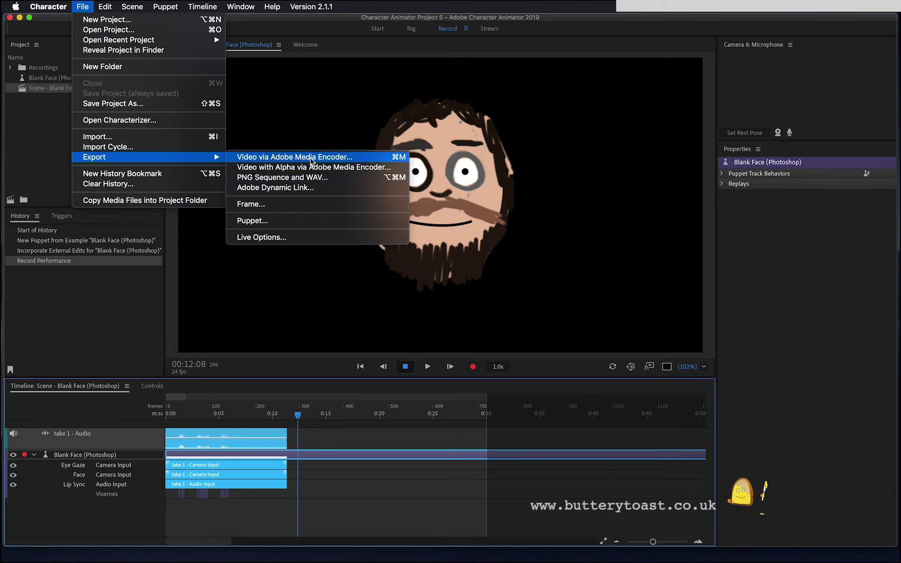
pyautogui.click(361, 157)
pyautogui.write('character animator example')
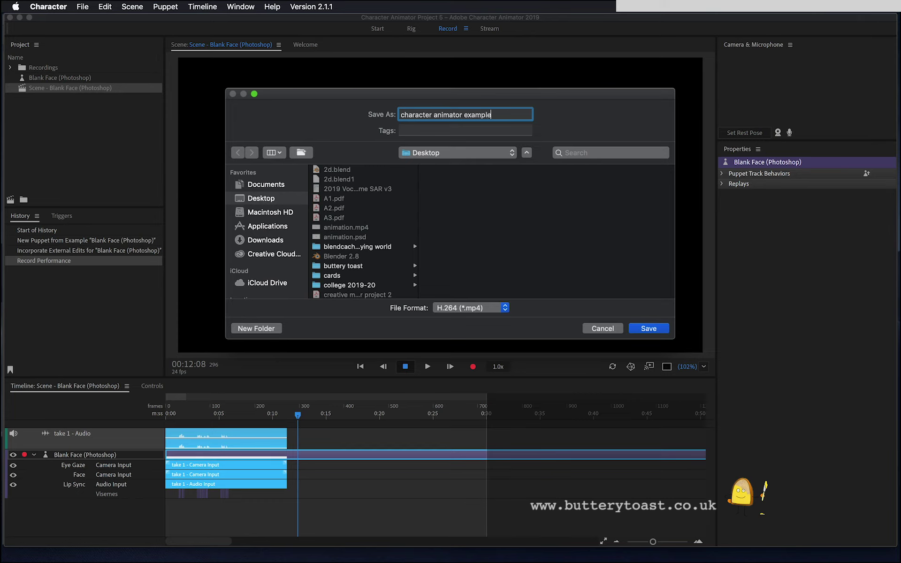
pyautogui.click(650, 328)
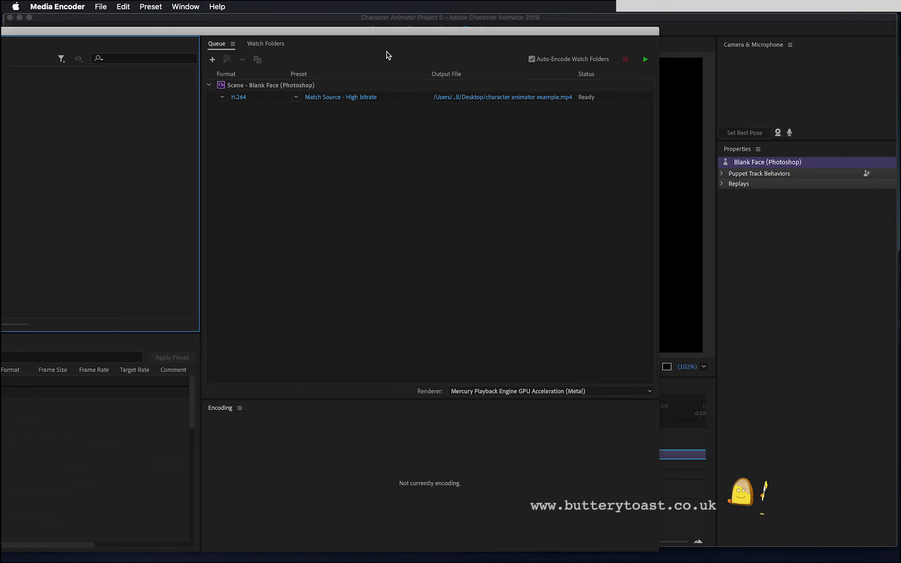
# In Media Encoder, run the queued Blank Face scene encode, and play the resulting character animator example.mp4 in QuickTime Player
pyautogui.moveTo(374, 36); pyautogui.dragTo(574, 24)
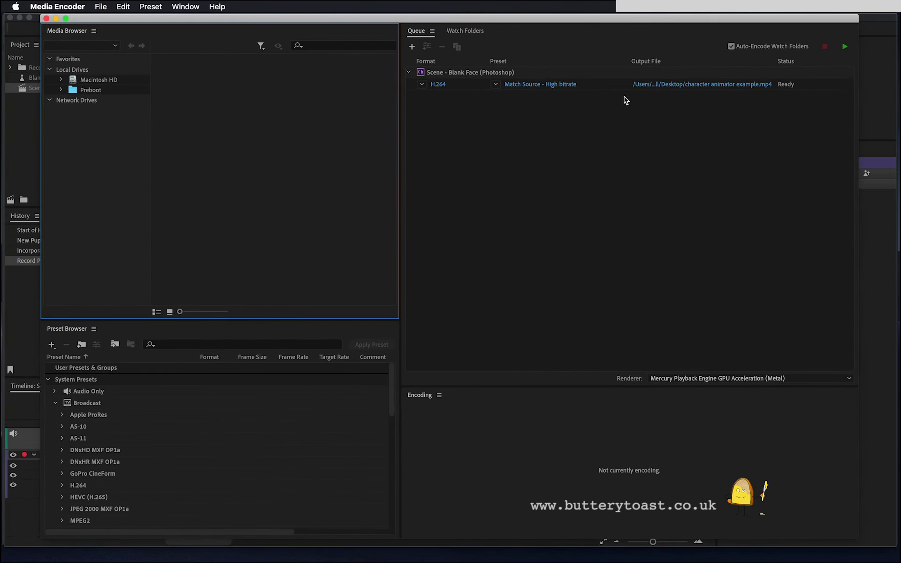
pyautogui.click(846, 47)
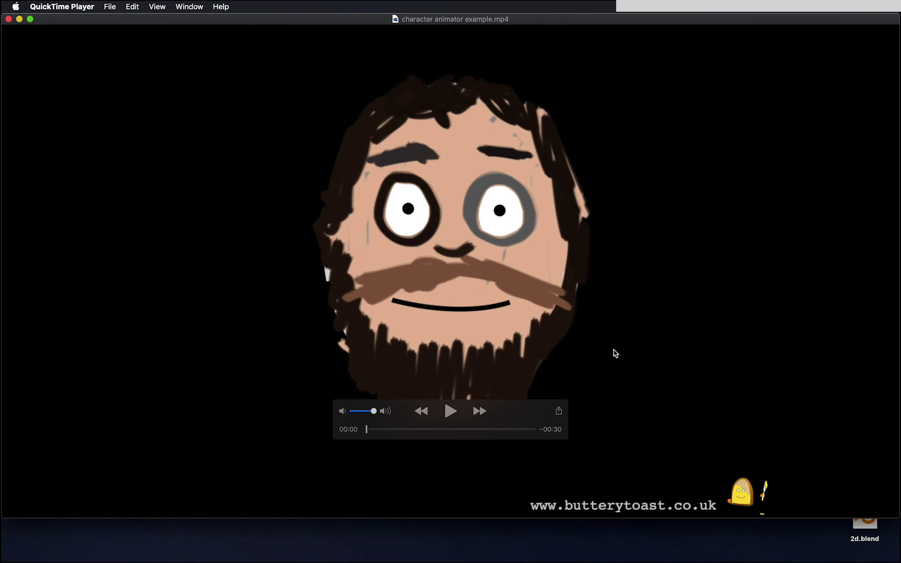
pyautogui.press('space')
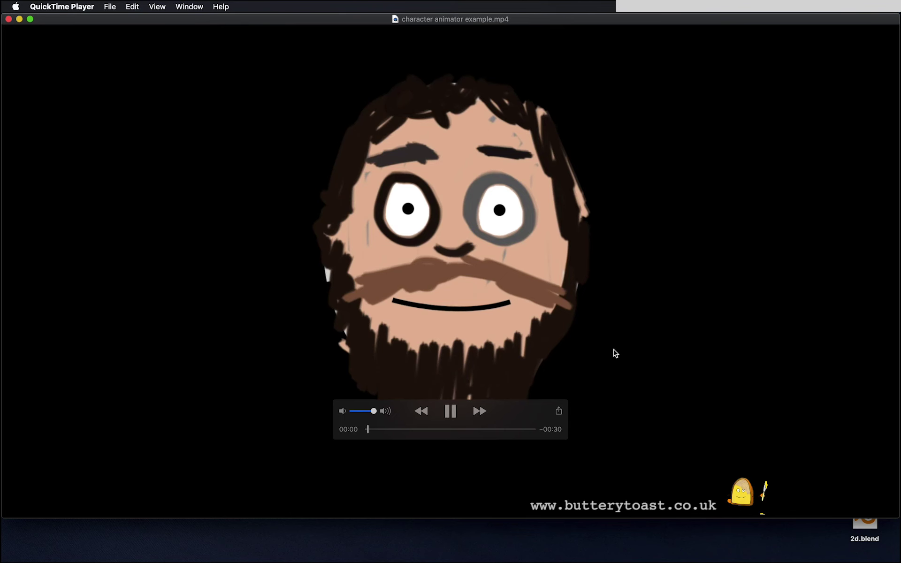